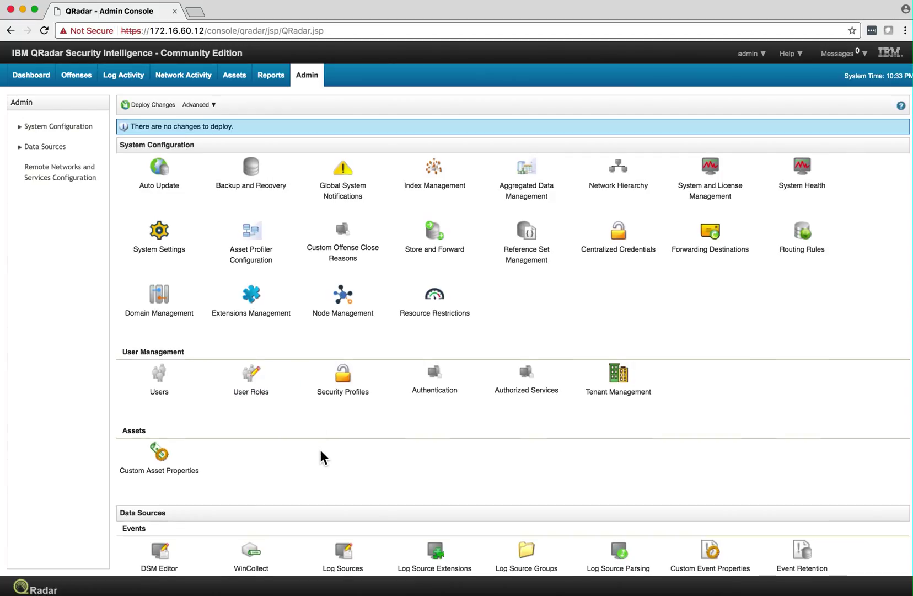
scroll(319, 448, "down", 3)
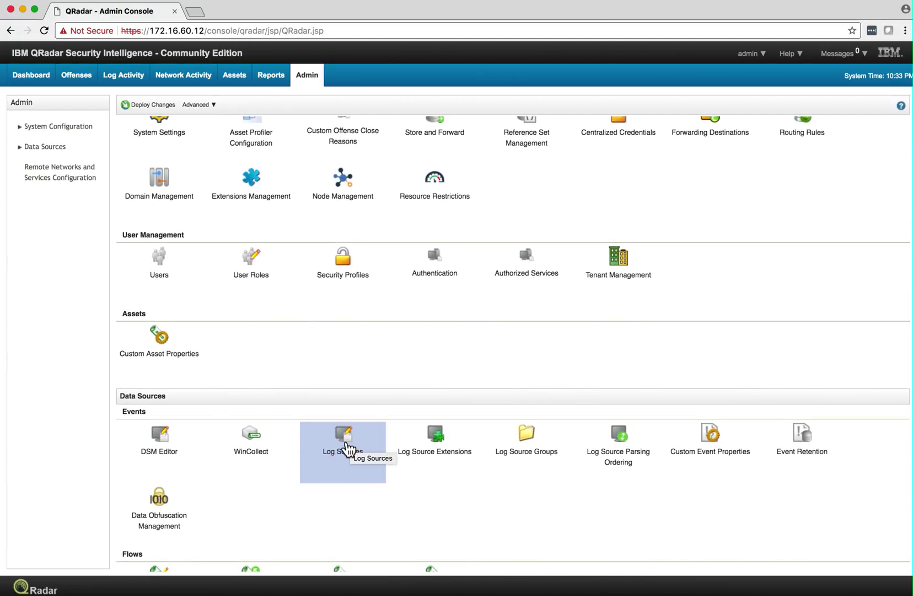
Review and close the log sources list, then show the Server Discovery server types
left_click(350, 448)
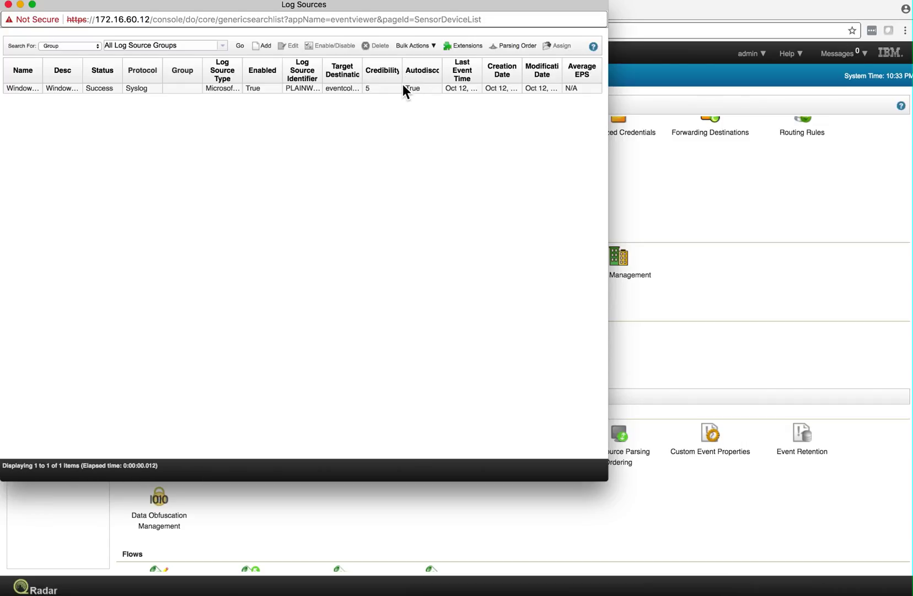
left_click(9, 5)
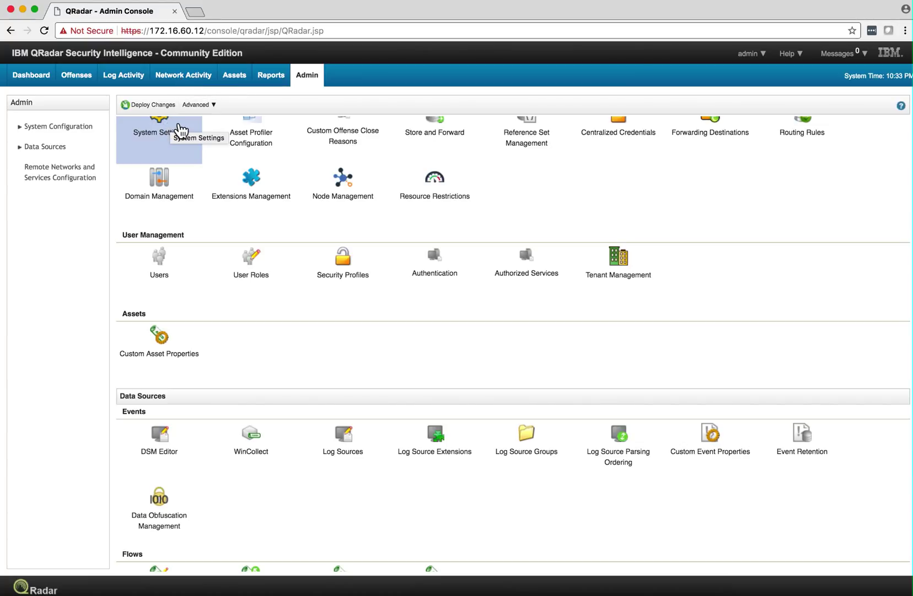
left_click(232, 74)
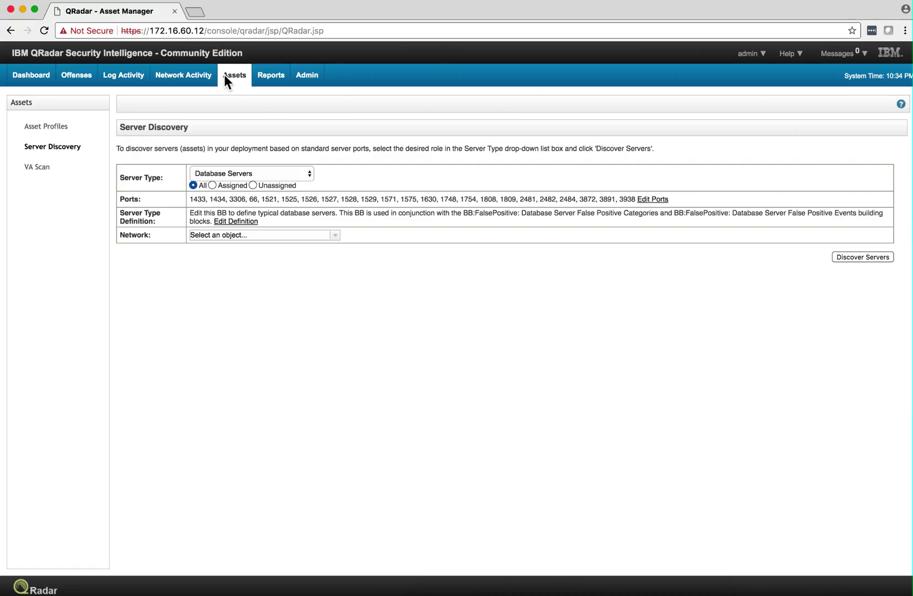
left_click(52, 156)
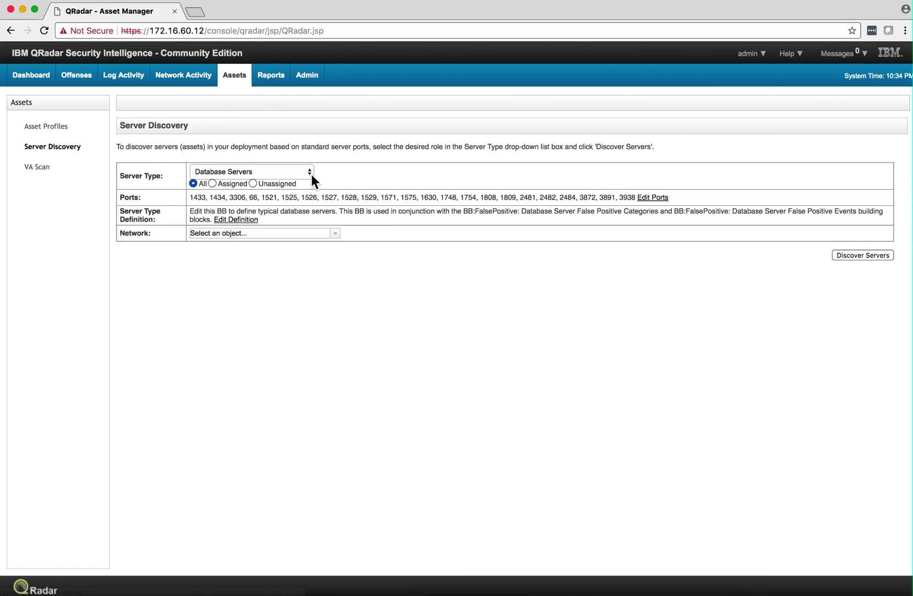
left_click(309, 175)
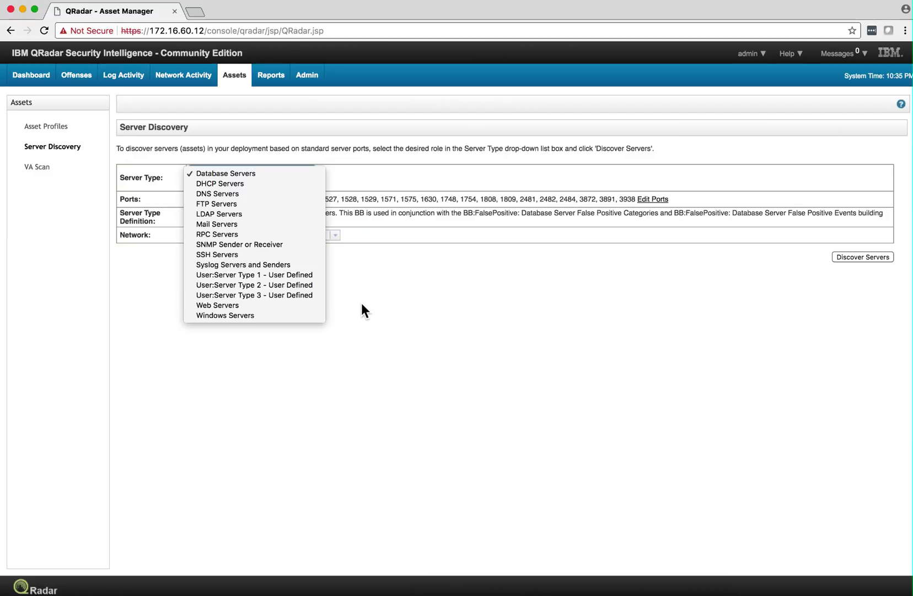
Dismiss the Server Type list twice, keeping Database Servers, and go back to Admin
left_click(371, 301)
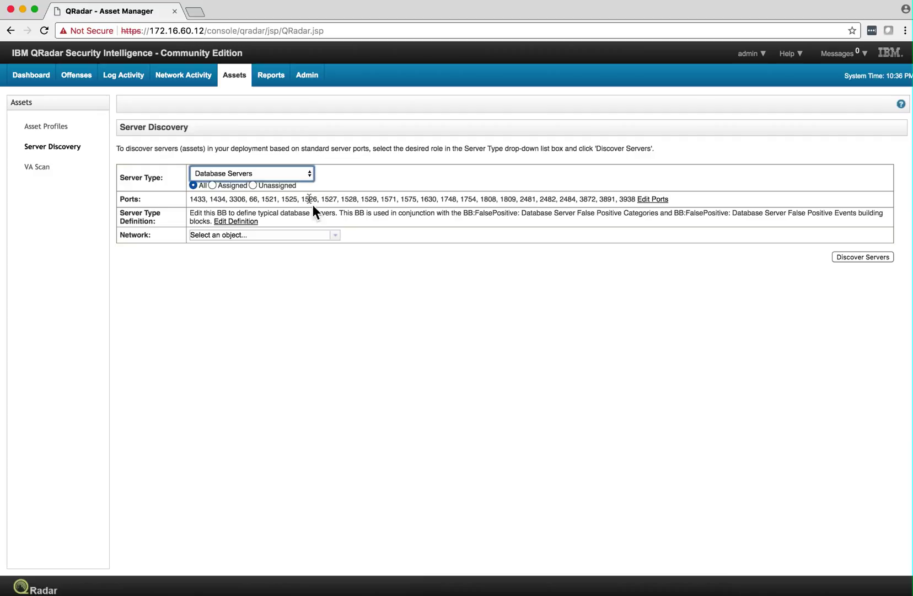
left_click(310, 174)
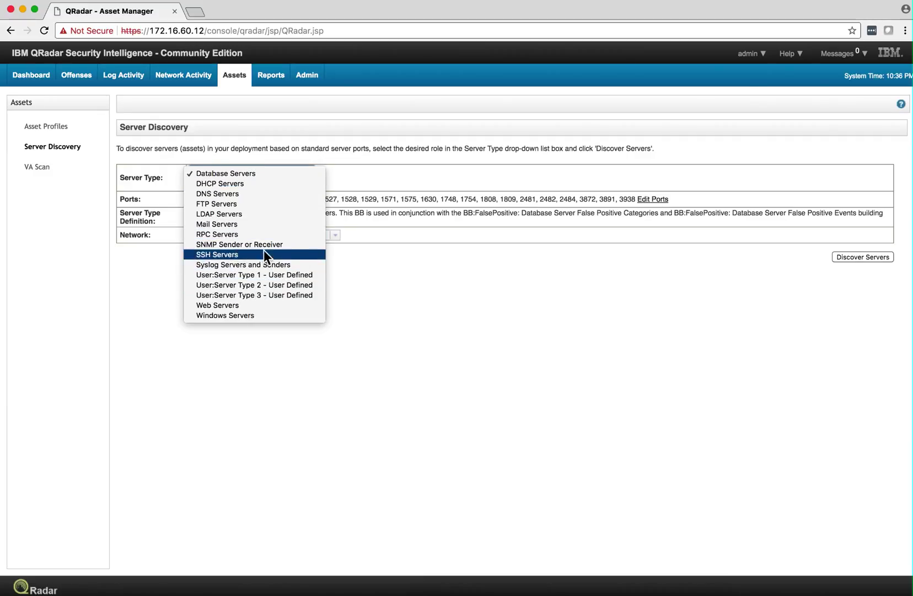
left_click(351, 278)
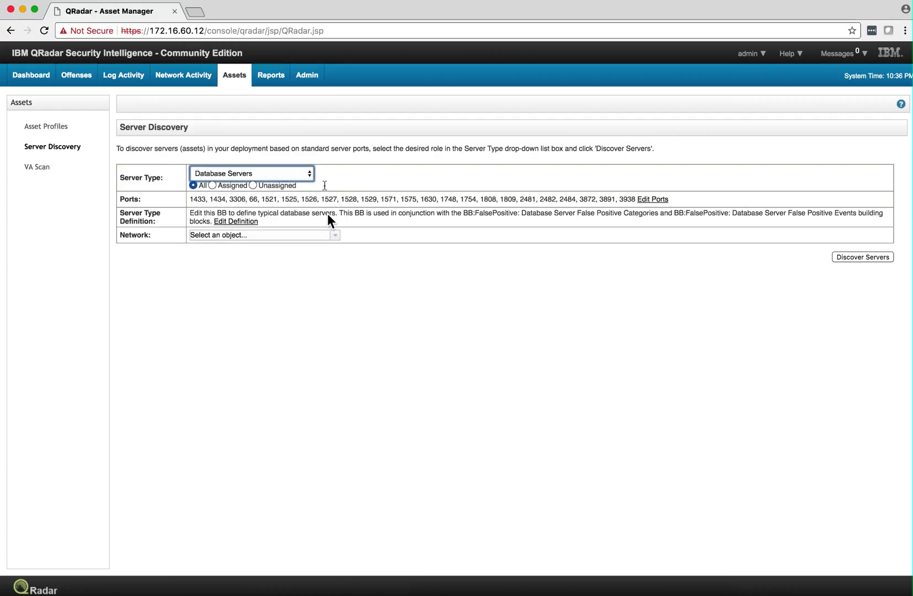
left_click(308, 75)
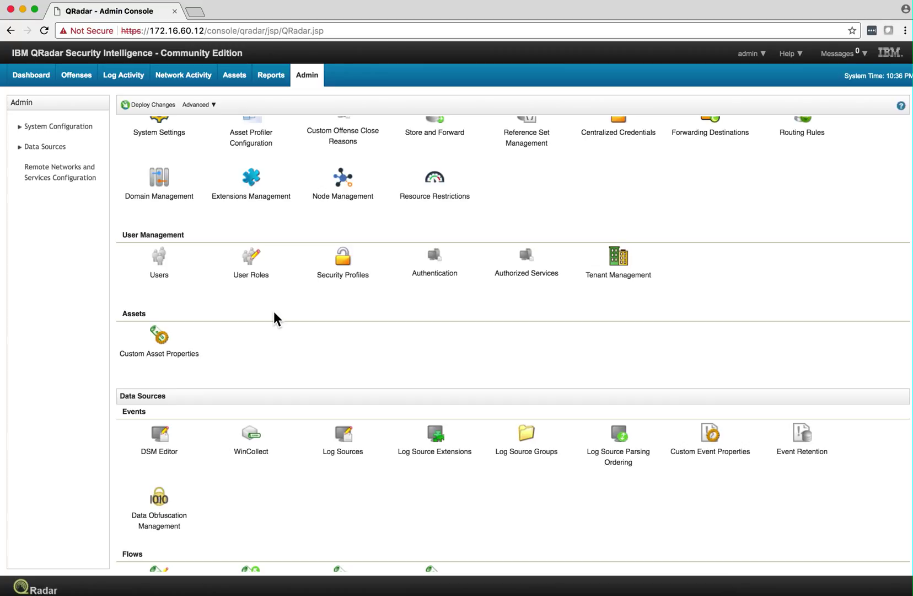
left_click(75, 73)
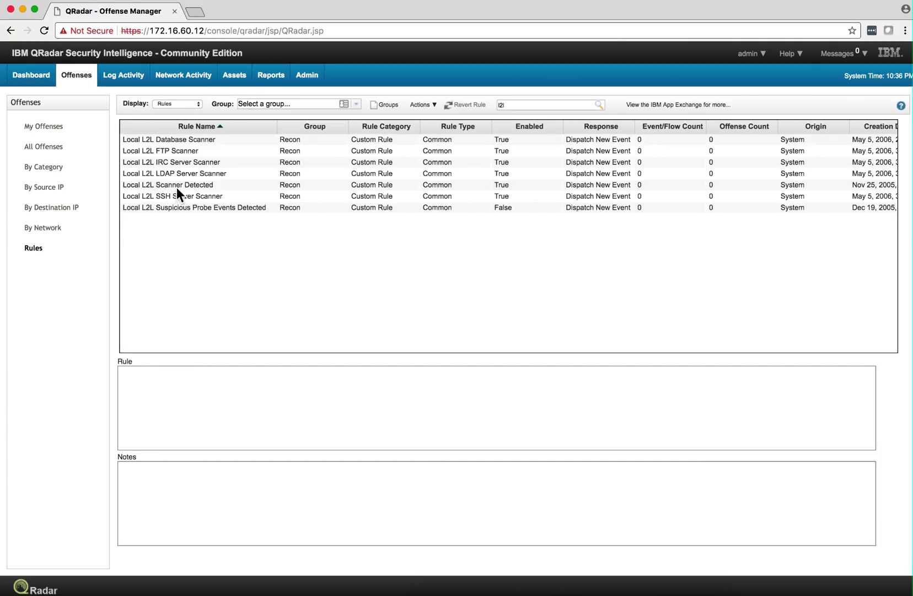
left_click(525, 103)
type("r")
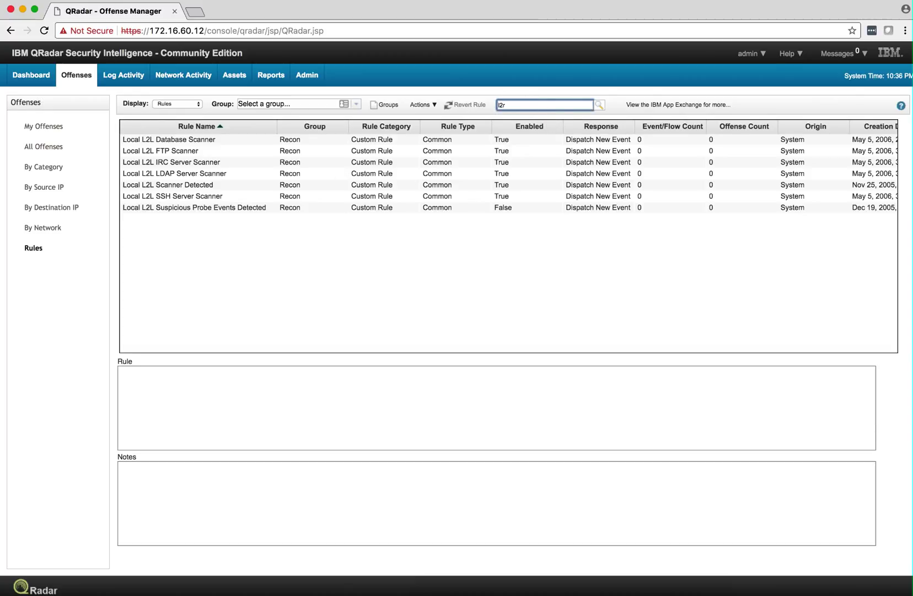
left_click(601, 105)
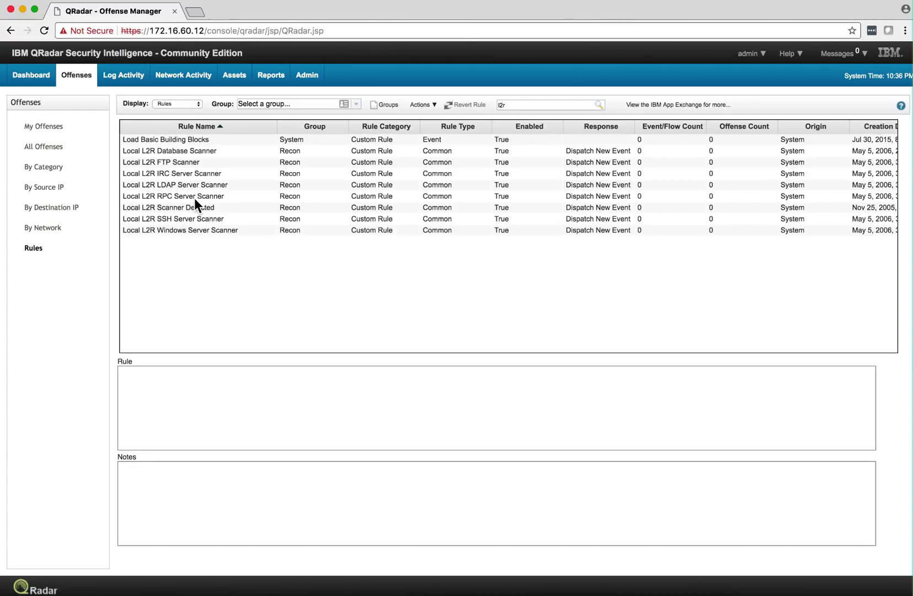
left_click(306, 80)
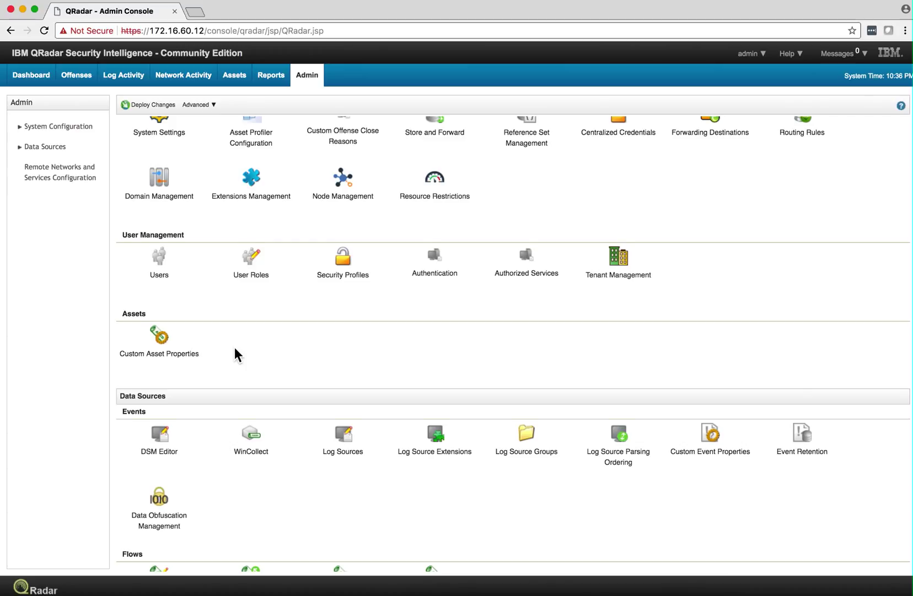
scroll(235, 347, "up", 3)
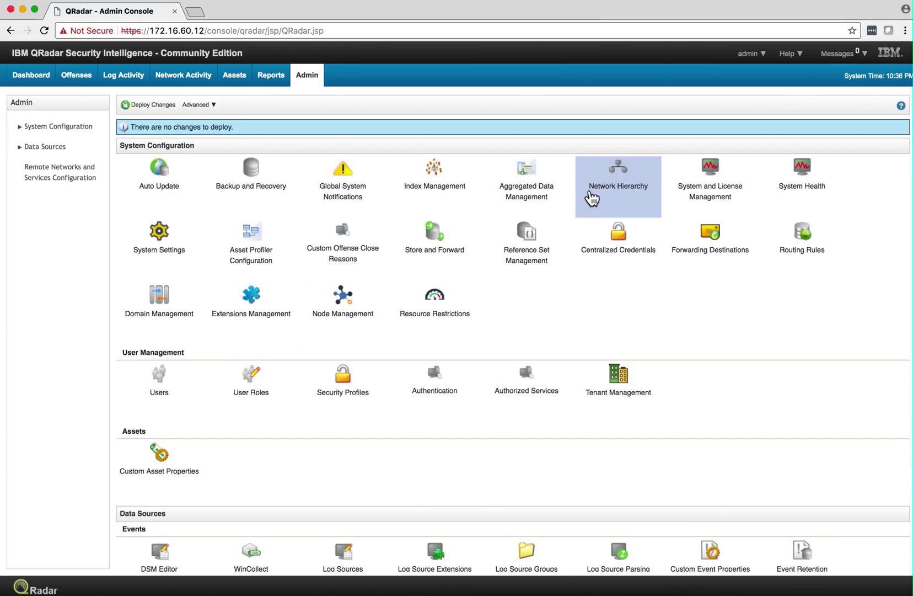
Open Network Hierarchy from the Admin tab's System Configuration section
left_click(626, 175)
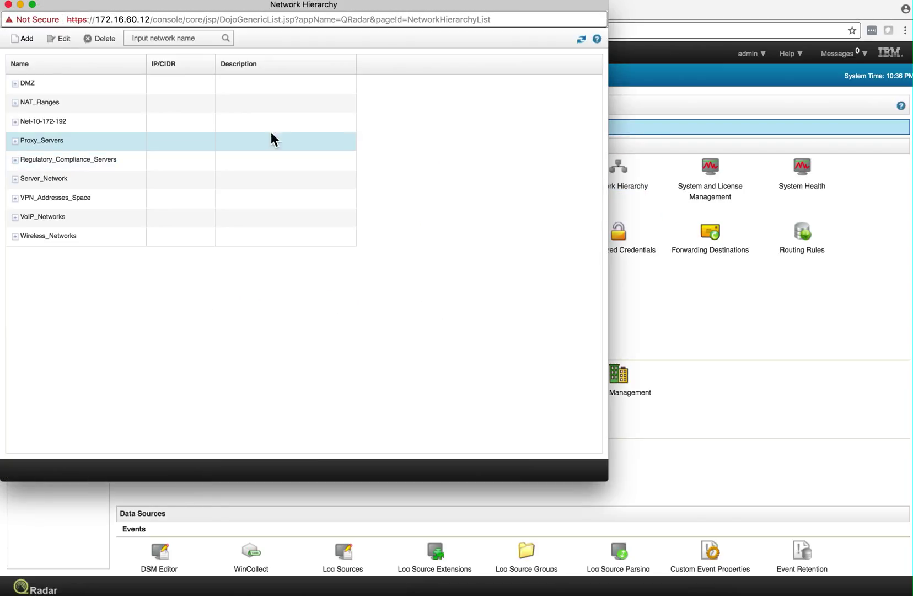
Expand the DMZ group in the Network Hierarchy popup to reveal LocalNetwork 172.16.60.0/24
left_click(16, 84)
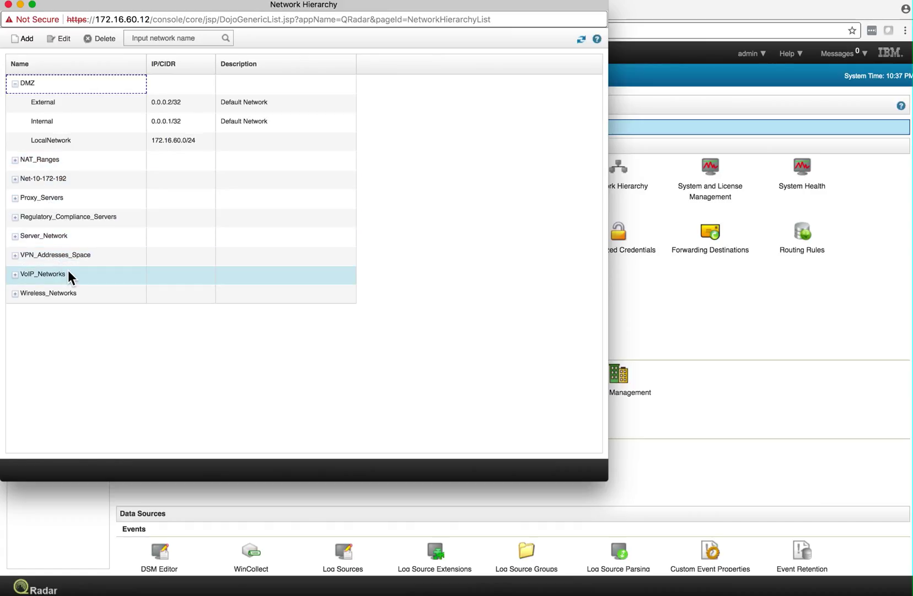
Close the Network Hierarchy popup window
left_click(8, 5)
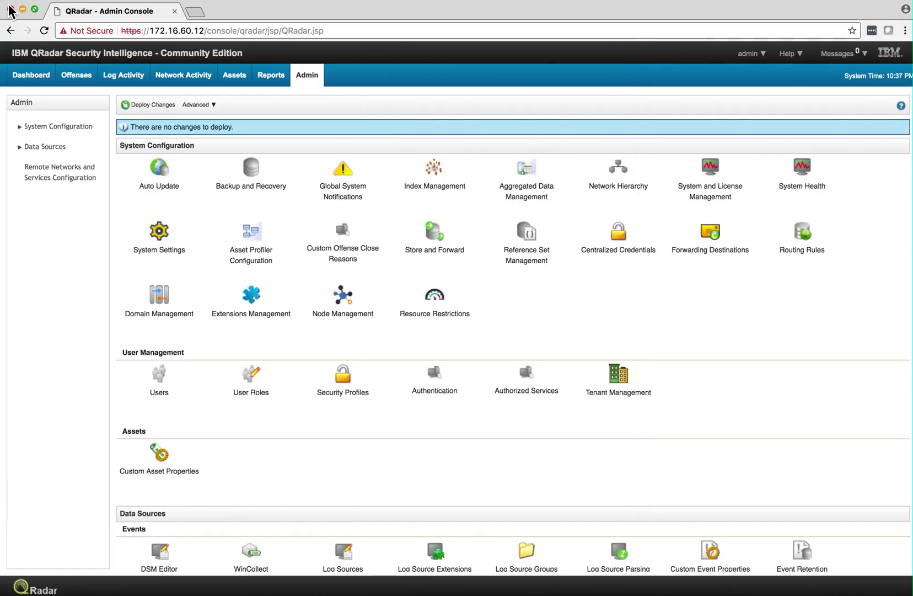